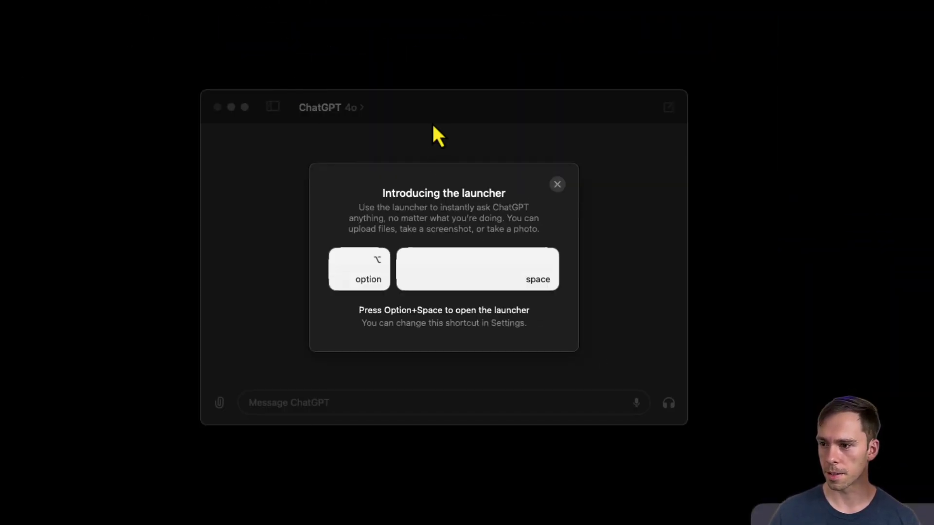
Step: Bring the ChatGPT desktop app window to the front, over the browser
left_click(424, 105)
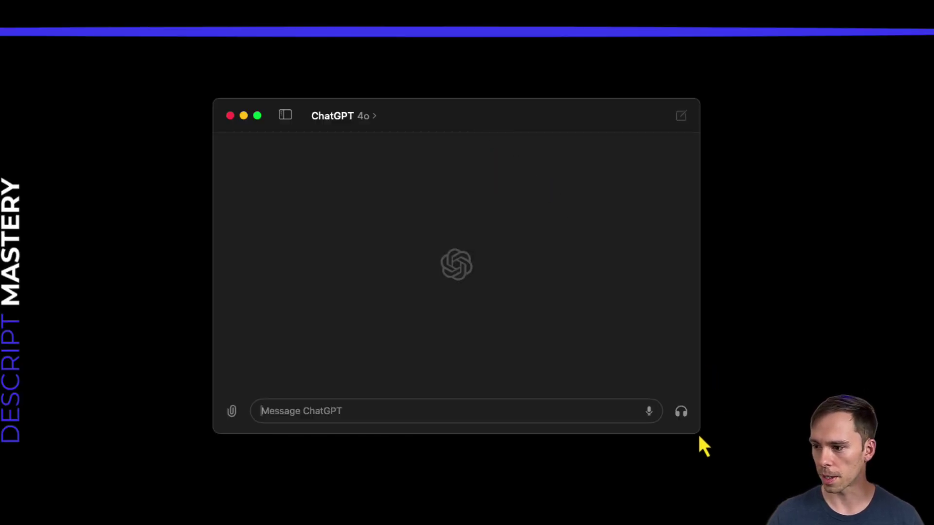
Step: Enlarge the ChatGPT window and look at the model list without changing the model
left_click_drag(697, 433, 801, 501)
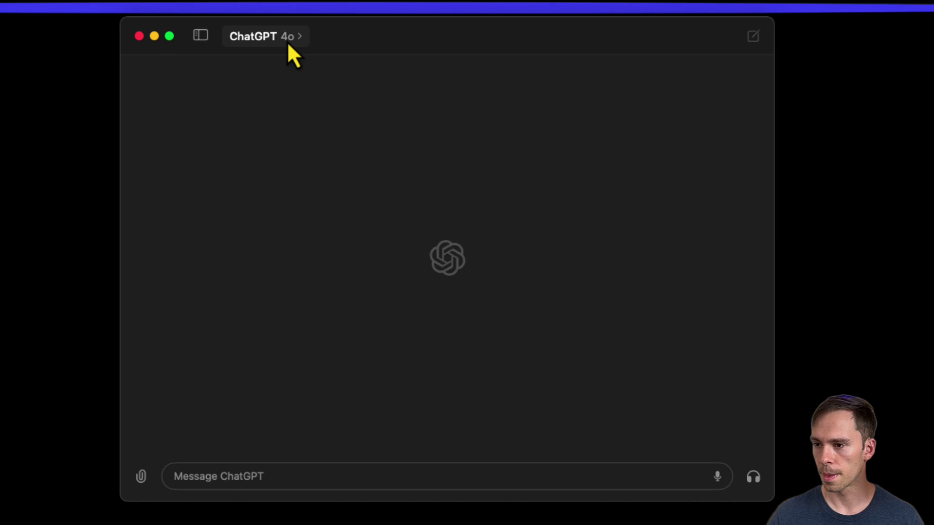
left_click(342, 89)
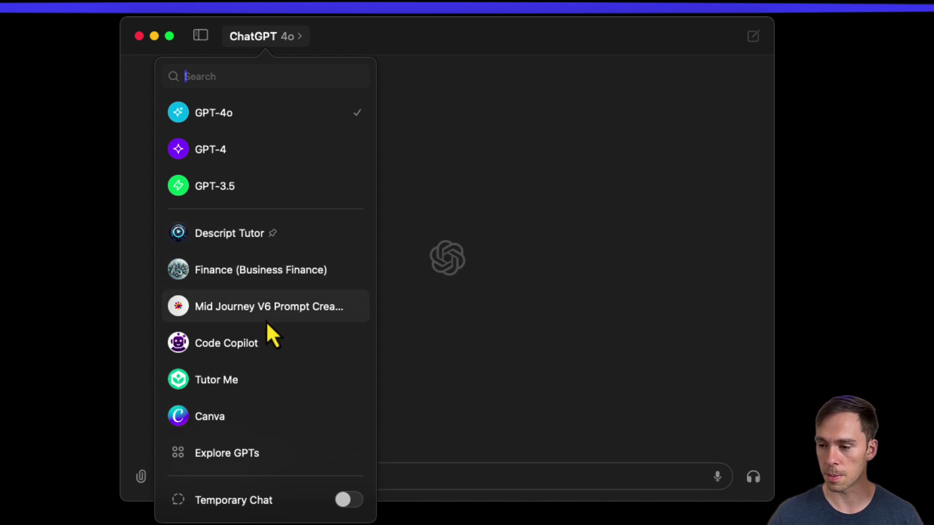
left_click(479, 194)
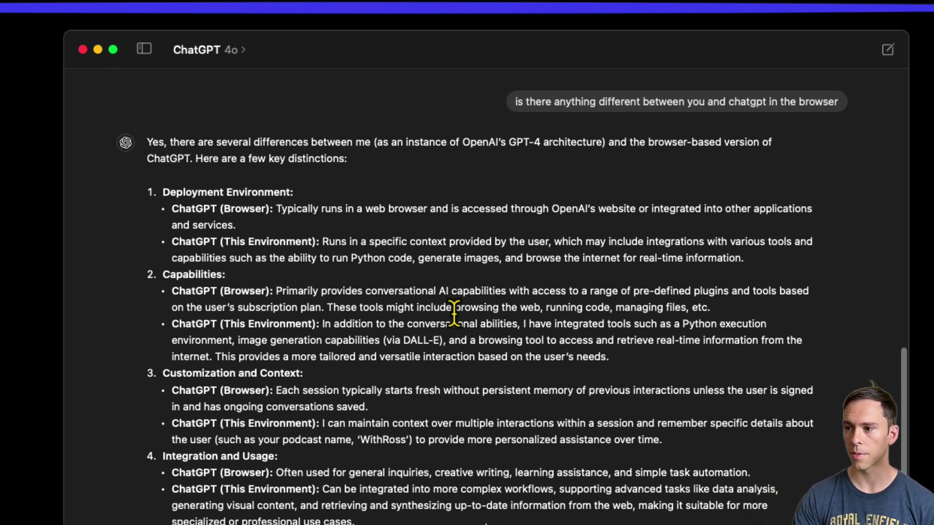
Step: Read through the desktop-versus-browser answer and show the chat history sidebar with Ctrl+Cmd+S
scroll(454, 313, "down", 2)
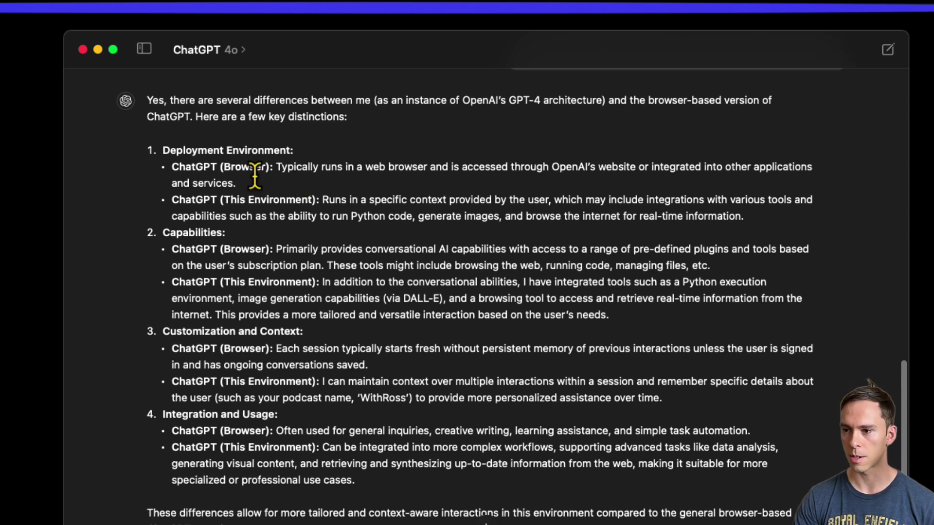
scroll(503, 173, "down", 1)
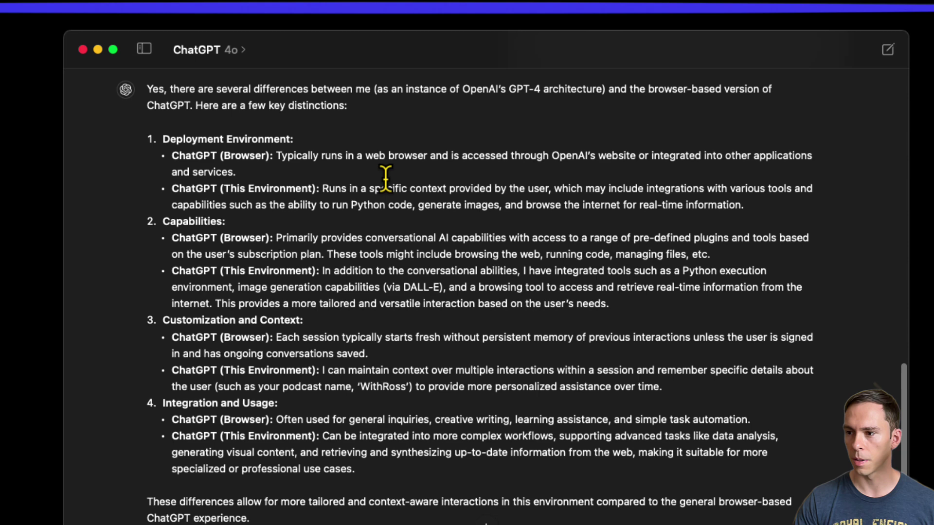
scroll(563, 208, "down", 5)
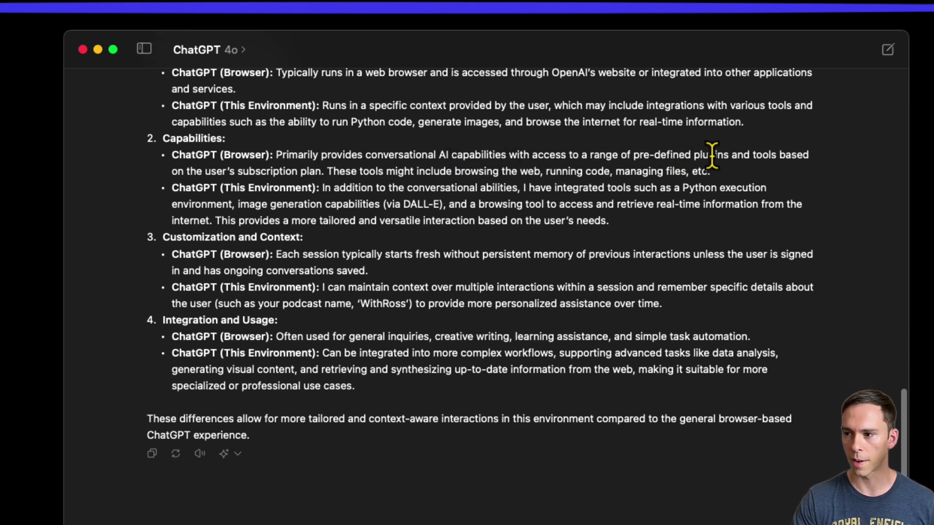
key("ctrl+super+s")
Step: Highlight the 'This Environment' capabilities text, then clear the selection
left_click_drag(371, 224, 463, 225)
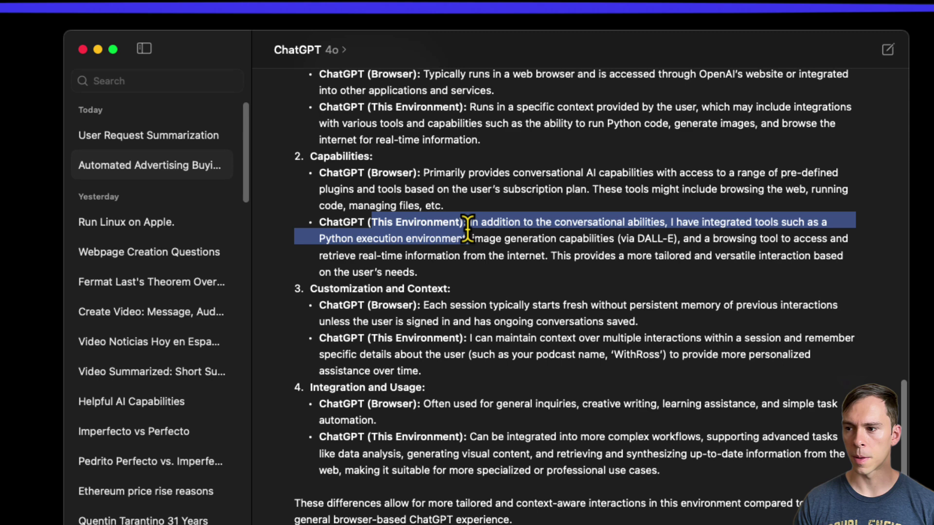
left_click(494, 224)
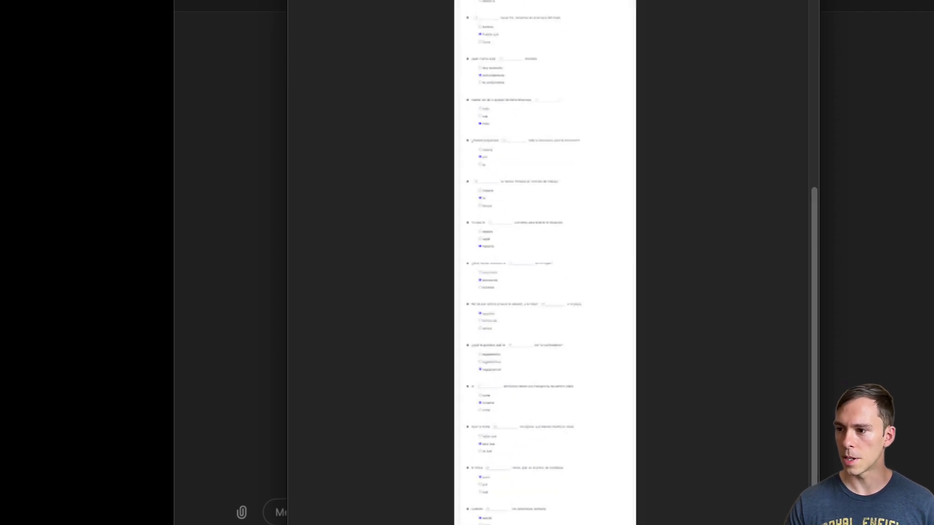
Step: Capture a screenshot of the Spanish test's first questions and their marked answers
scroll(532, 317, "up", 20)
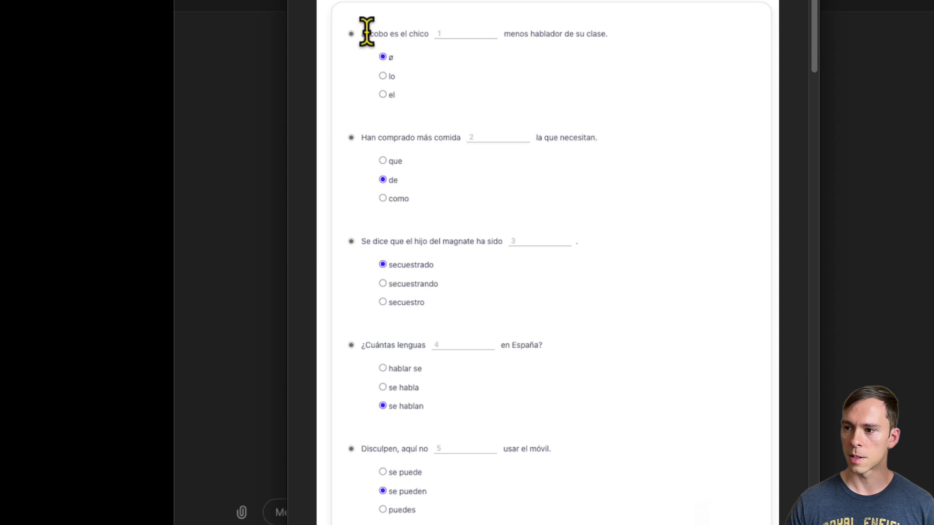
left_click_drag(366, 30, 500, 67)
left_click(487, 70)
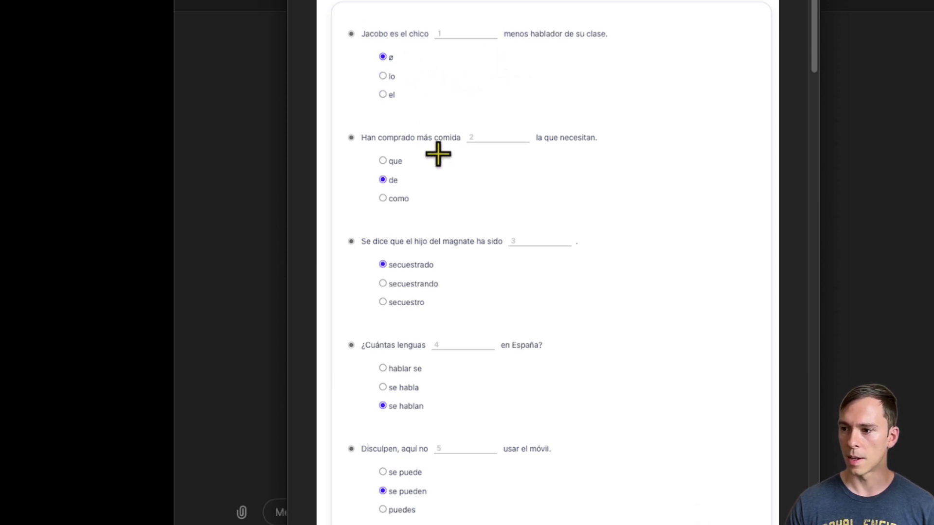
scroll(428, 146, "down", 1)
left_click_drag(365, 134, 517, 212)
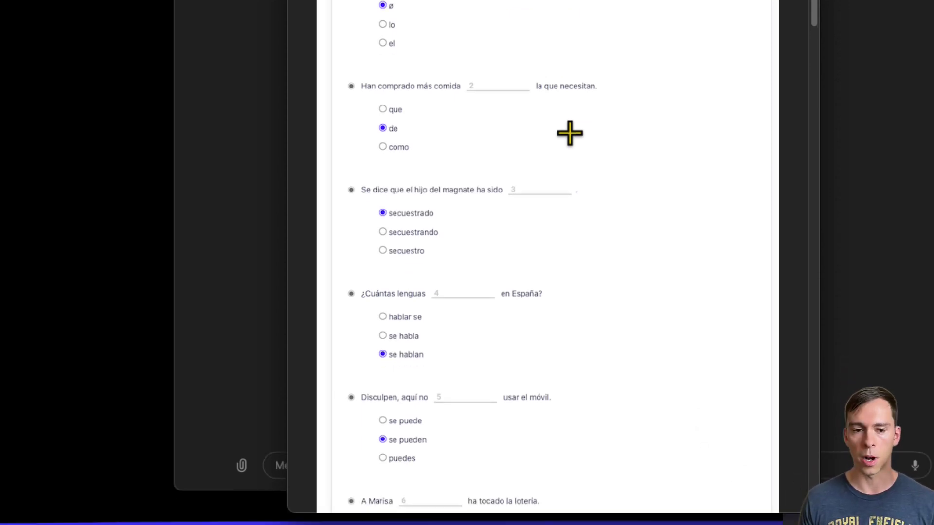
key("Escape")
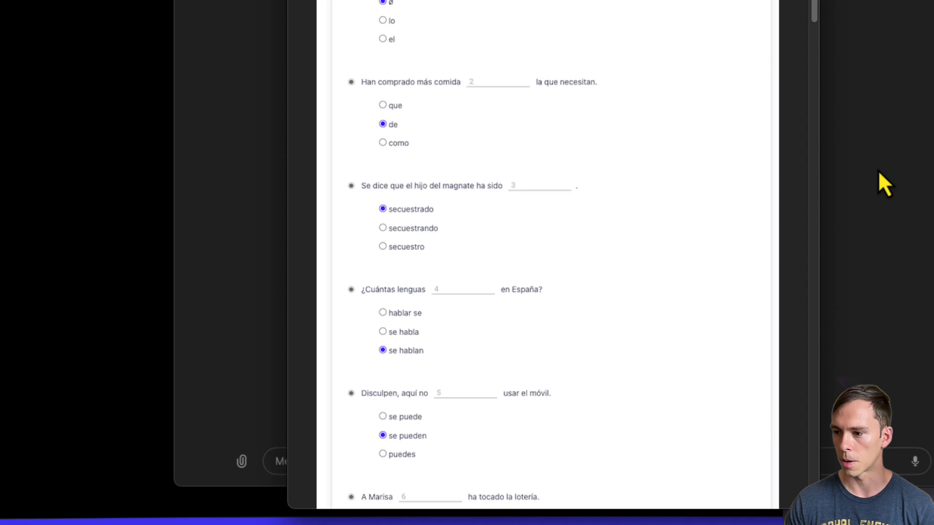
Step: Upload the quiz screenshot and ask ChatGPT to check the Spanish DELE test answers
left_click(880, 183)
left_click(242, 459)
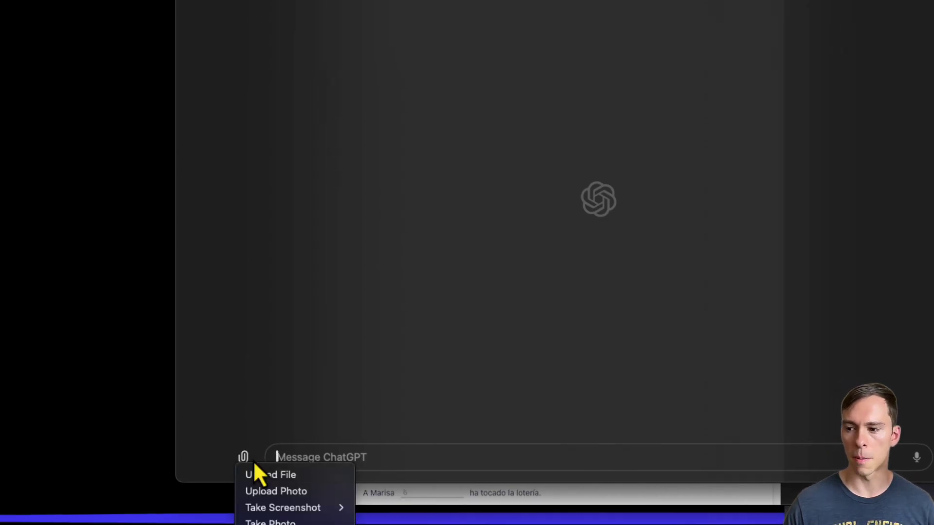
left_click(263, 477)
key("Return")
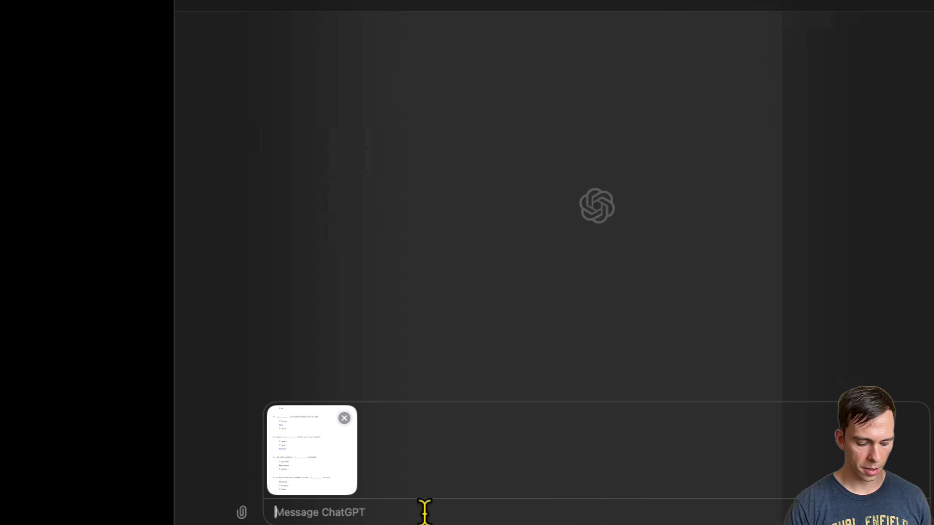
type("Based on this sc")
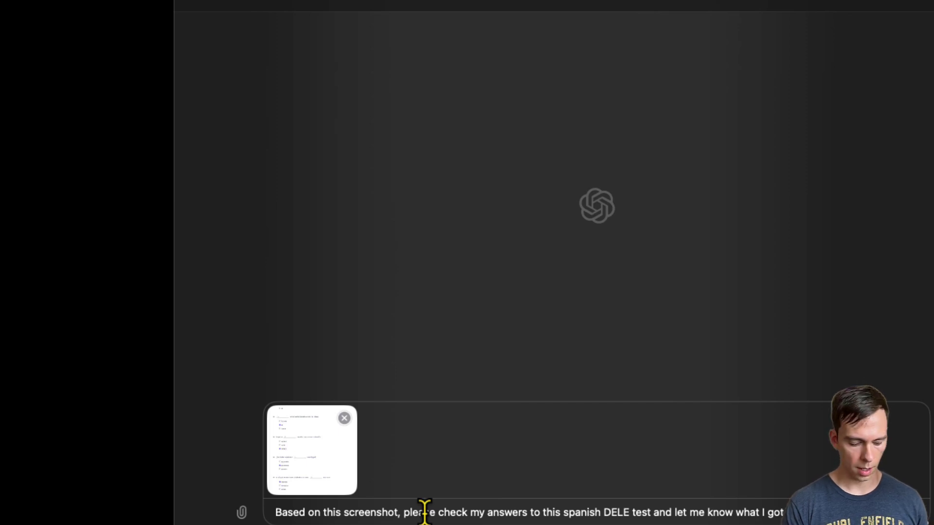
type("correct answers")
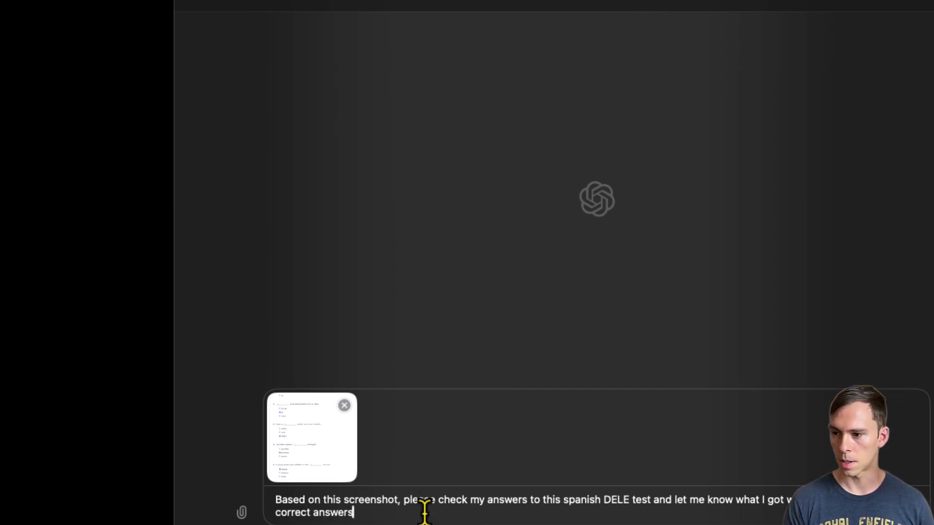
key("Return")
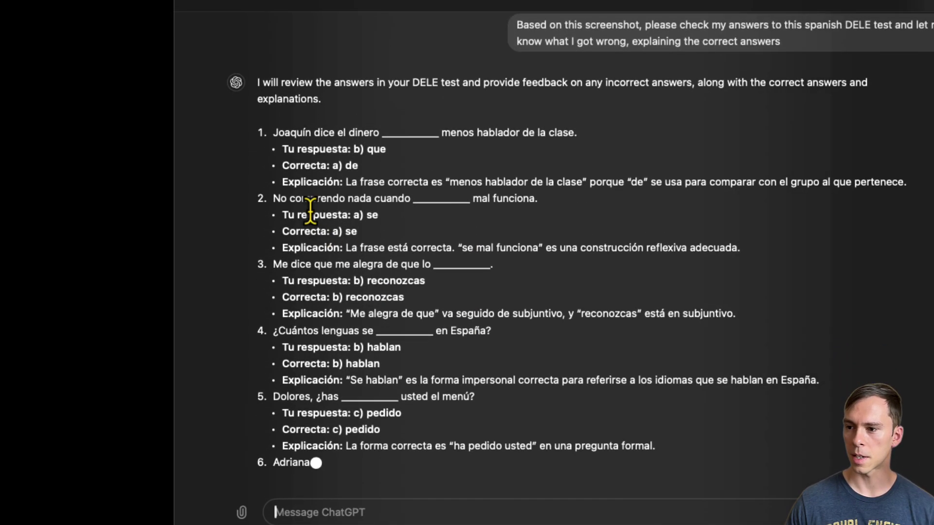
Step: Highlight item 1's given answer 'que' and the correct answer 'a) de'
left_click_drag(320, 99, 397, 99)
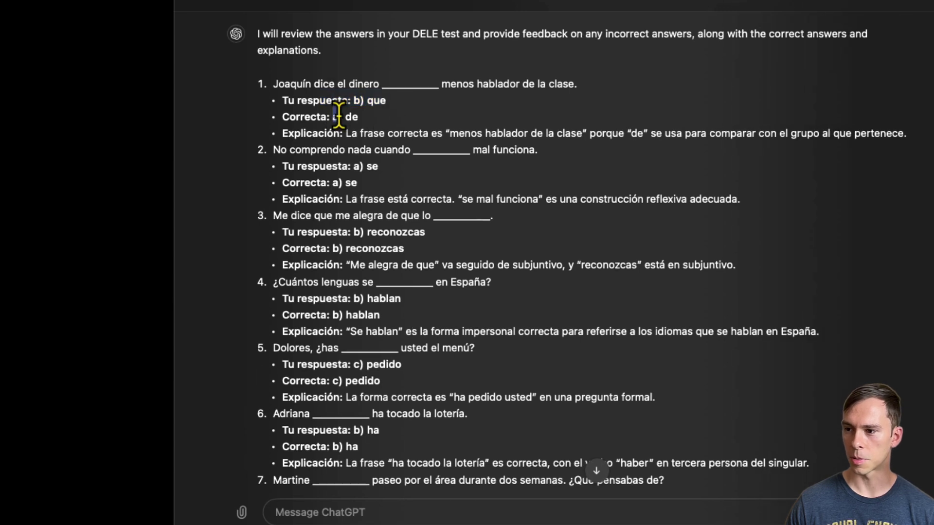
left_click_drag(333, 116, 759, 132)
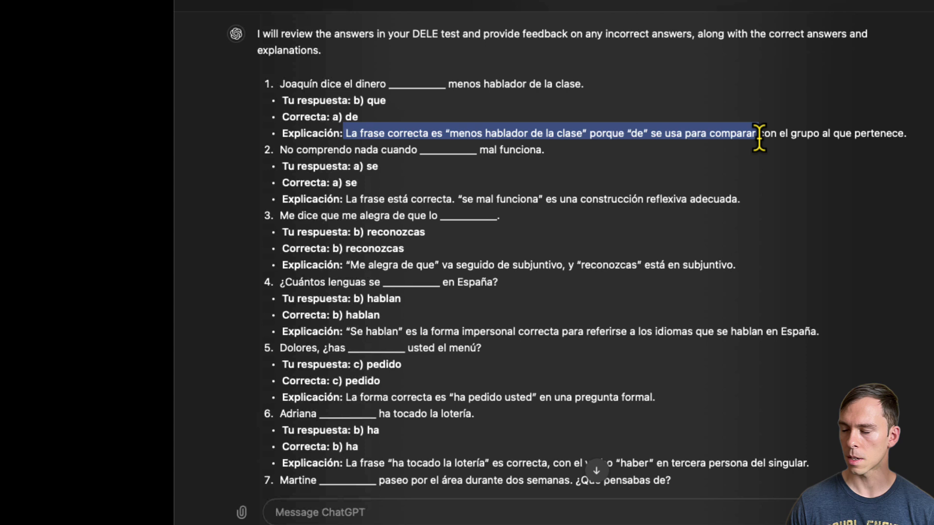
left_click(408, 172)
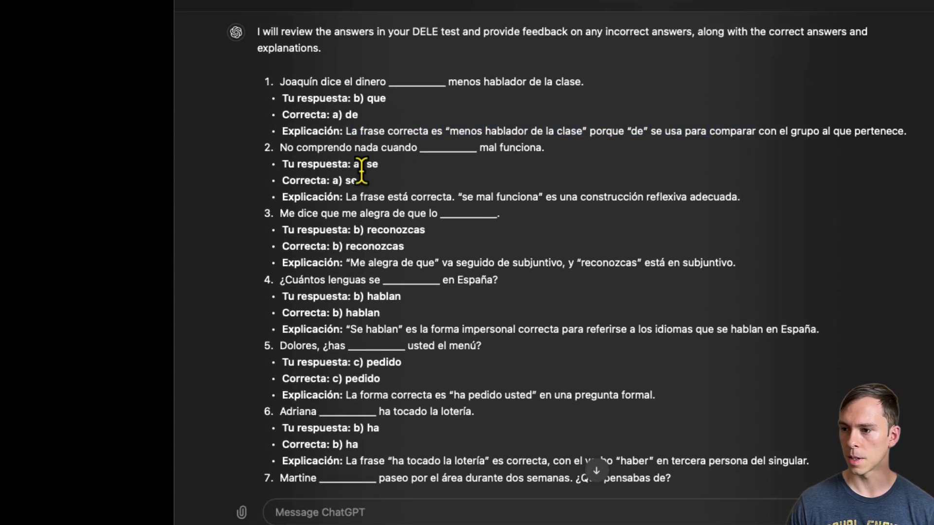
Step: Highlight item 2's correct answer and the word 'se', then scroll further down the review
left_click_drag(334, 181, 740, 198)
double_click(350, 181)
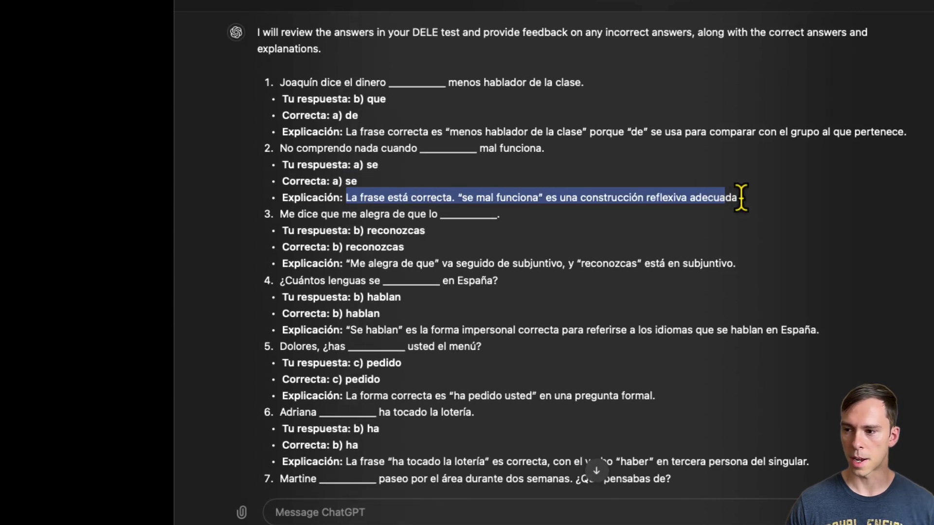
left_click(741, 199)
scroll(486, 297, "down", 1)
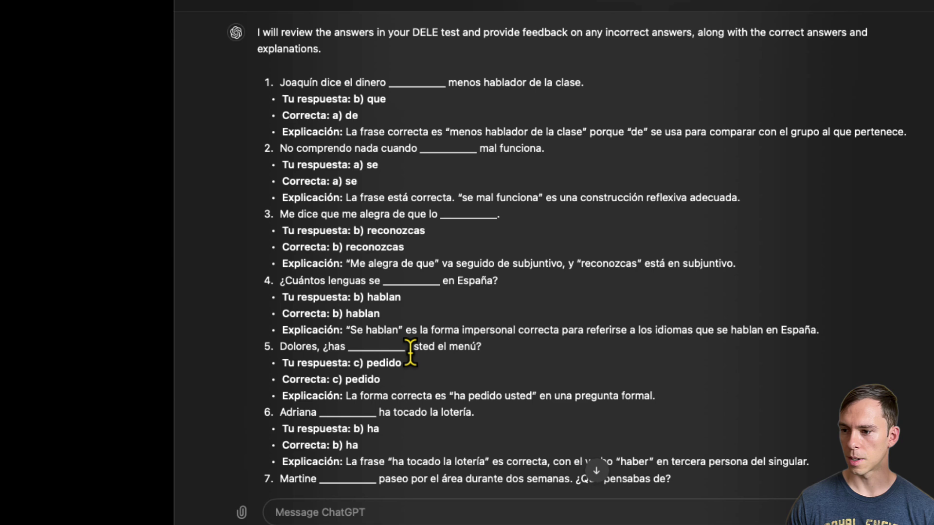
scroll(409, 358, "down", 2)
scroll(410, 360, "down", 15)
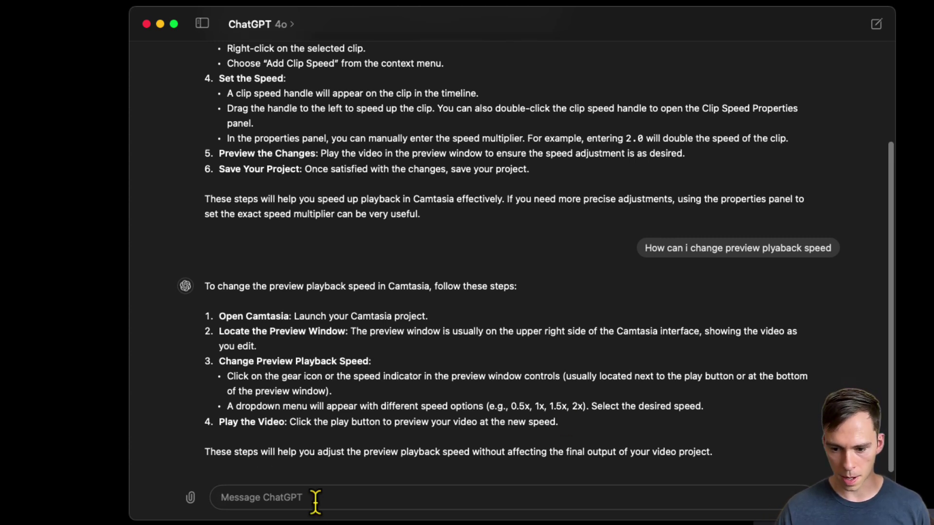
Step: Paste the TechSmith link and ask for an easy-to-understand graphic about Camtasia's shortcuts
type("https://www.techsmith.com/learn/tutorials/camtasia/camtasia-shortcuts/")
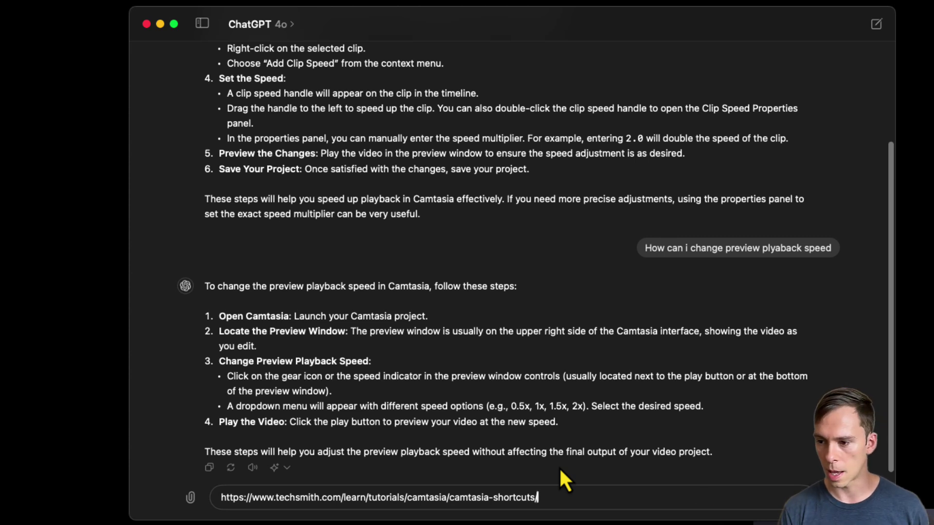
key("shift+Return")
type("use t")
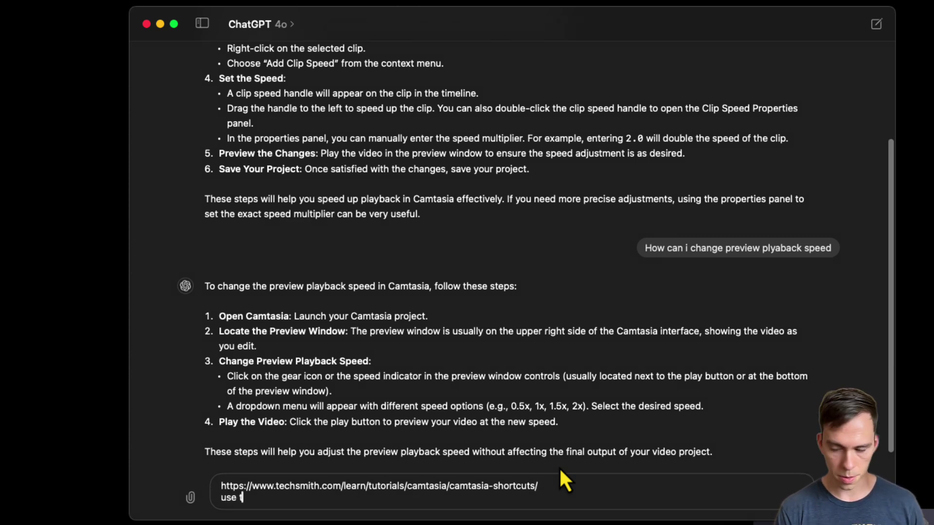
type("hat url to generate a easy to understand graphic about Camtasia's shortcuts")
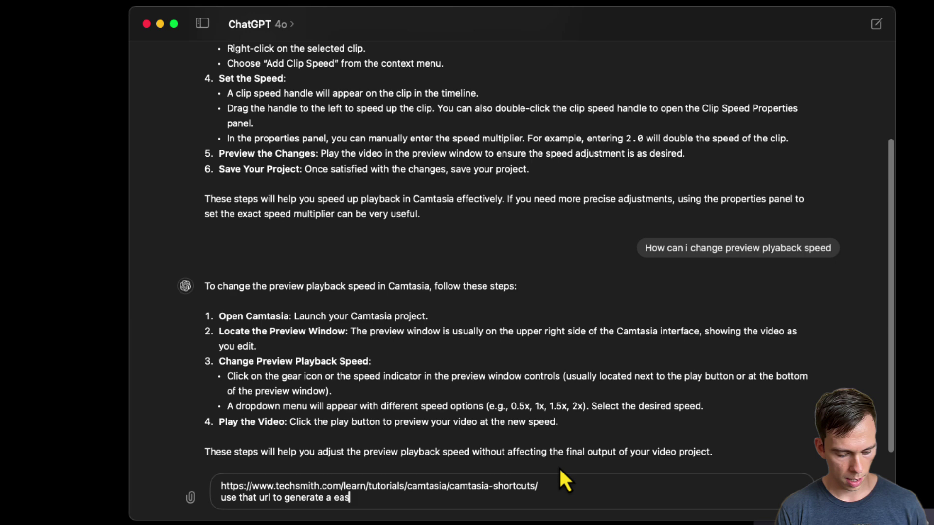
key("Return")
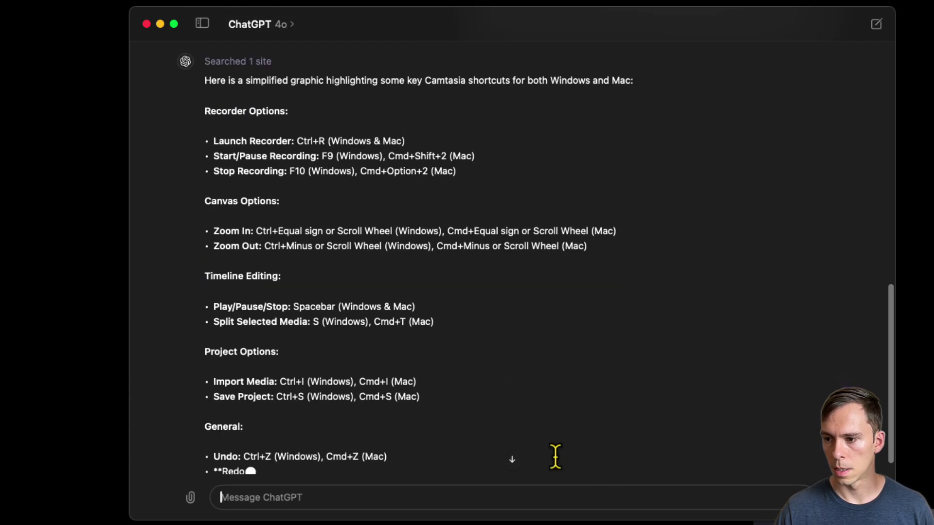
scroll(447, 370, "up", 1)
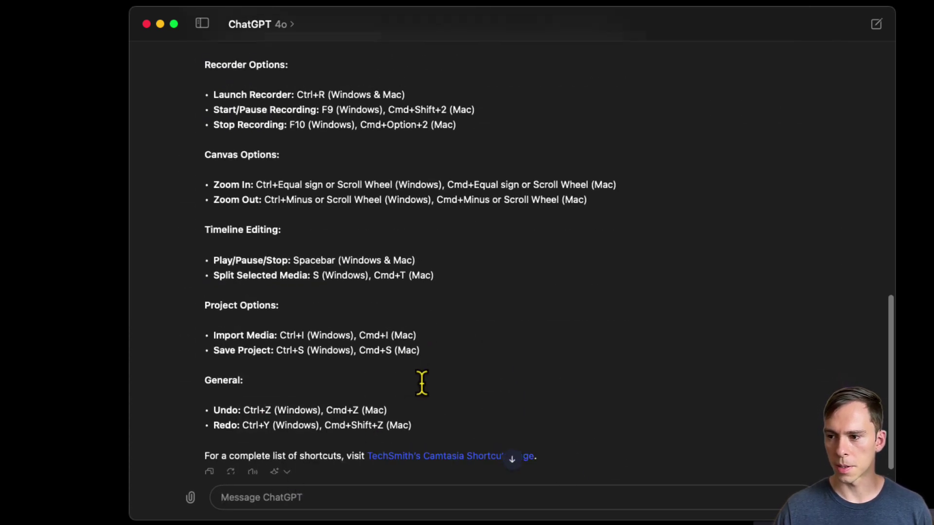
scroll(421, 381, "up", 1)
scroll(404, 389, "down", 2)
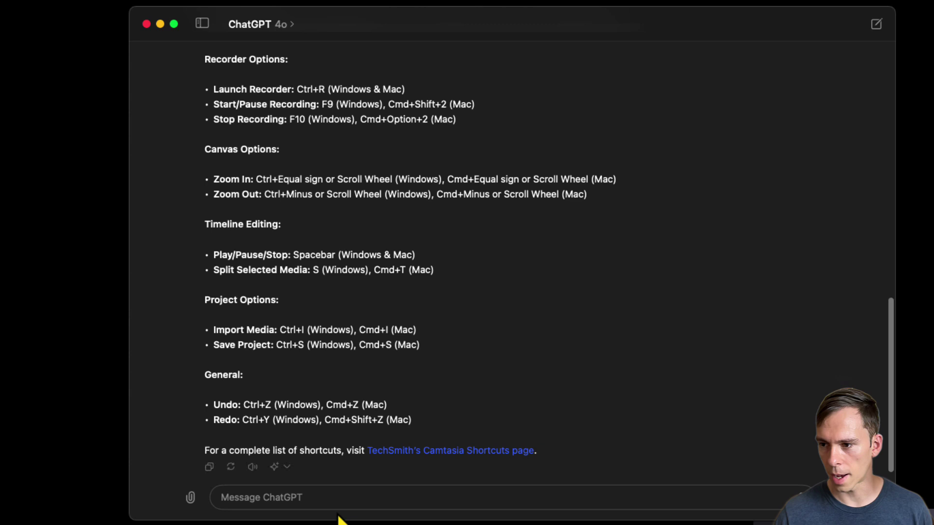
Step: Ask 'Can you make this an image', then open and dismiss the generated image's context menu
type("Can you ")
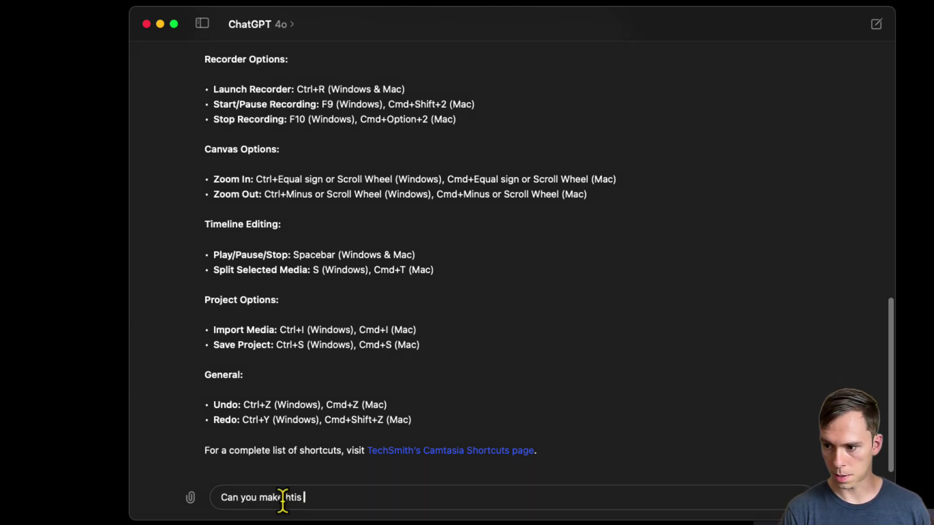
type("make this ")
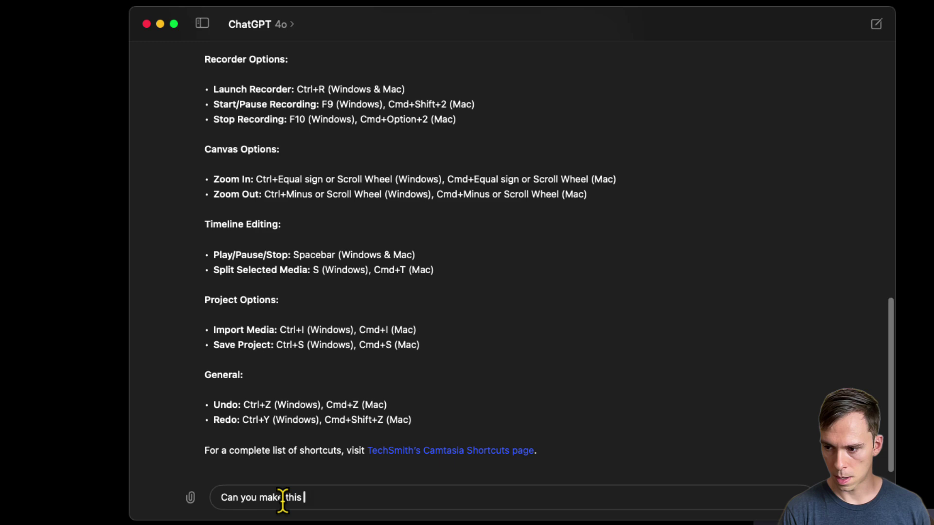
type("an image")
key("Return")
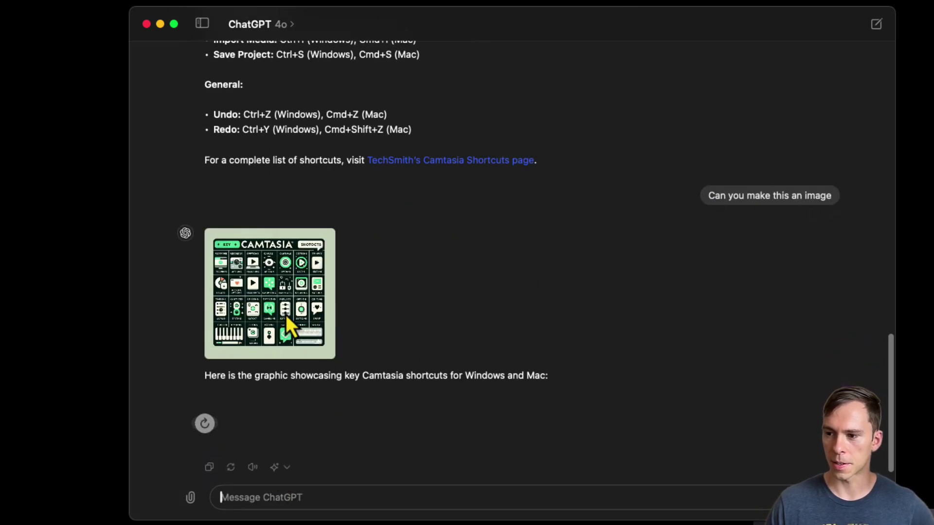
left_click(268, 292)
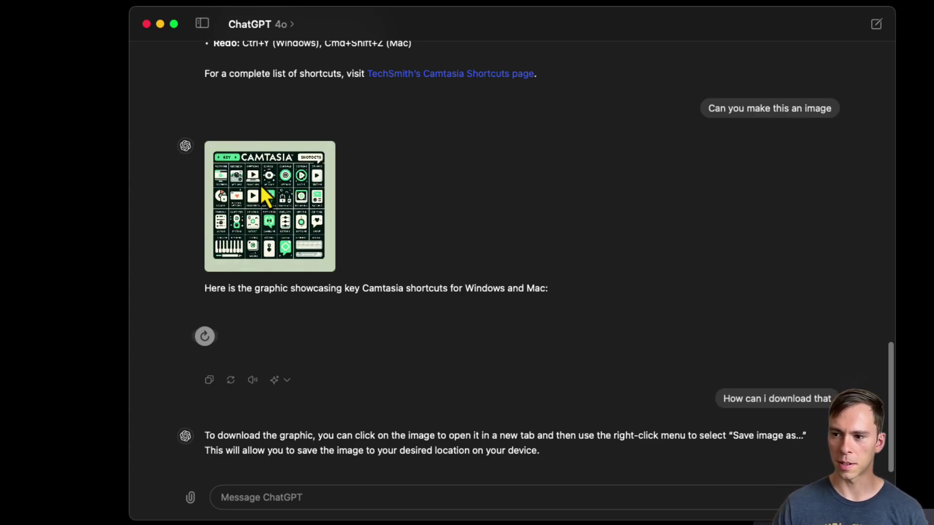
right_click(264, 168)
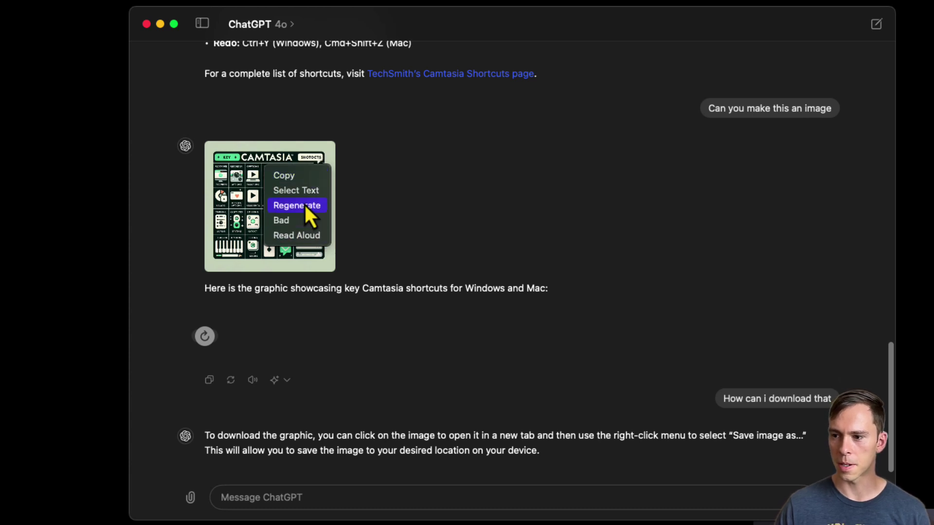
left_click(223, 199)
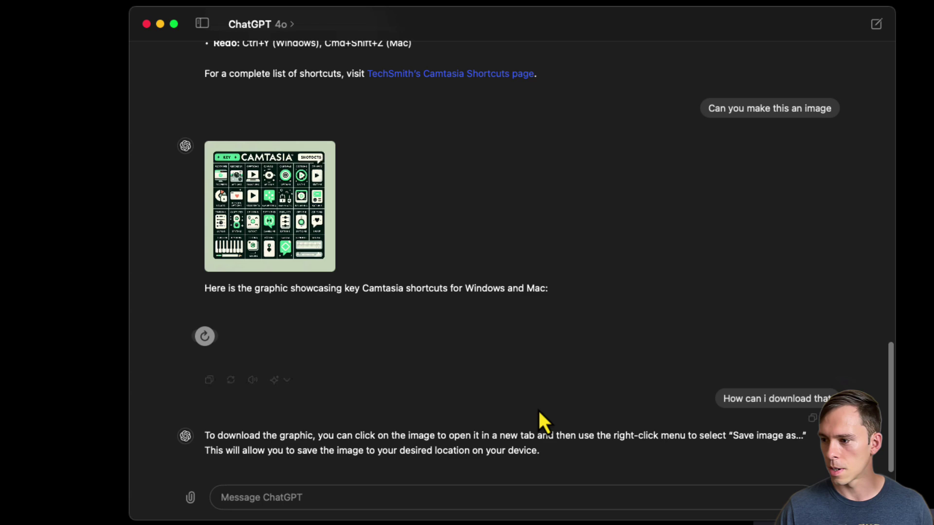
left_click(271, 25)
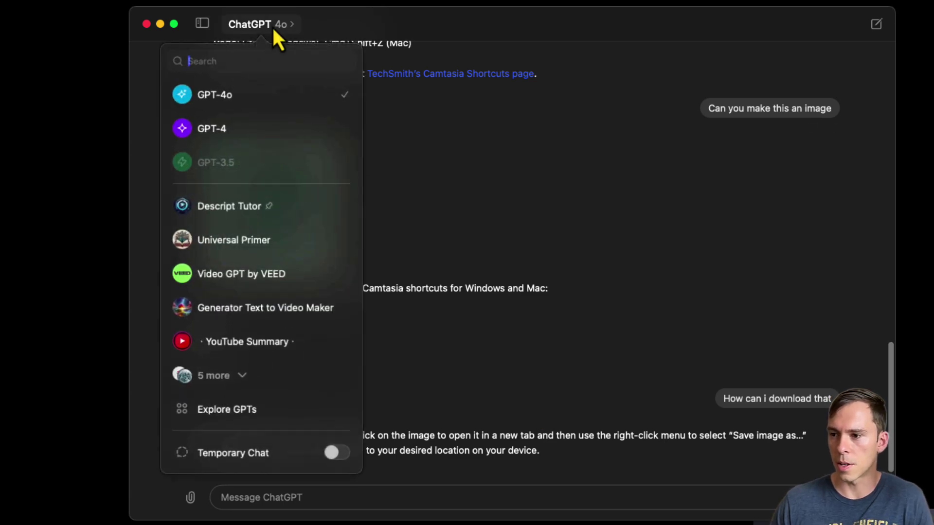
left_click(239, 403)
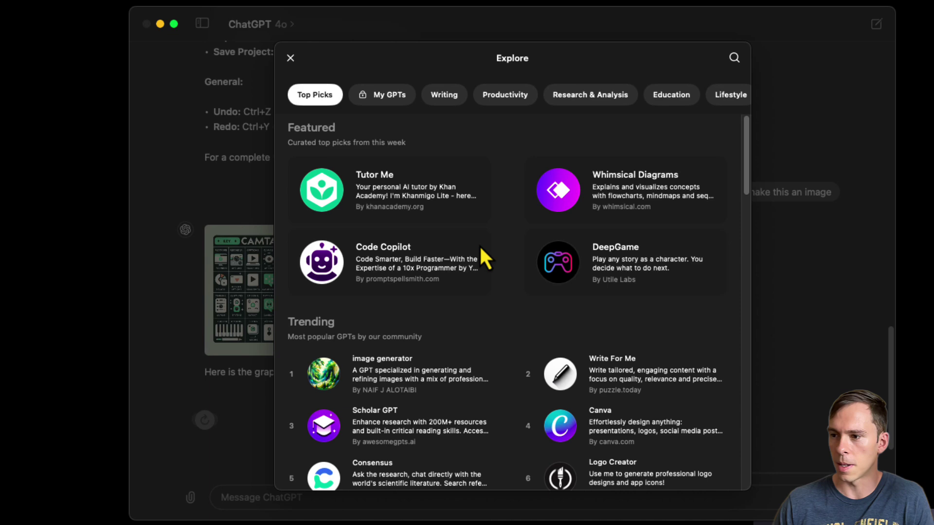
left_click(383, 98)
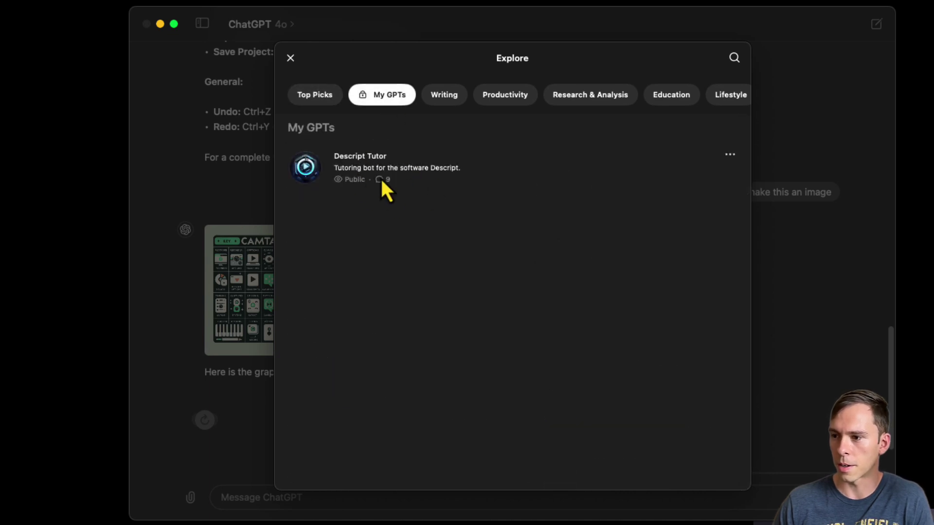
left_click(434, 99)
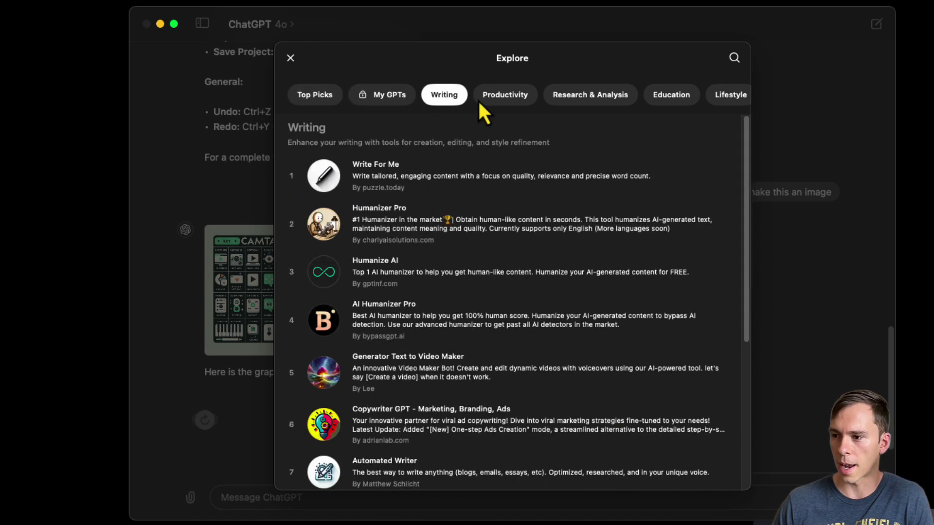
left_click(503, 100)
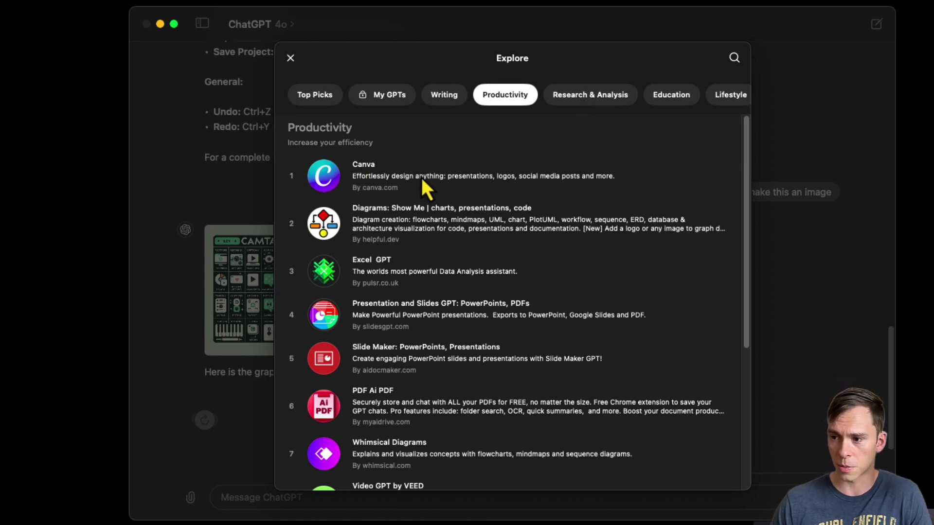
left_click(581, 98)
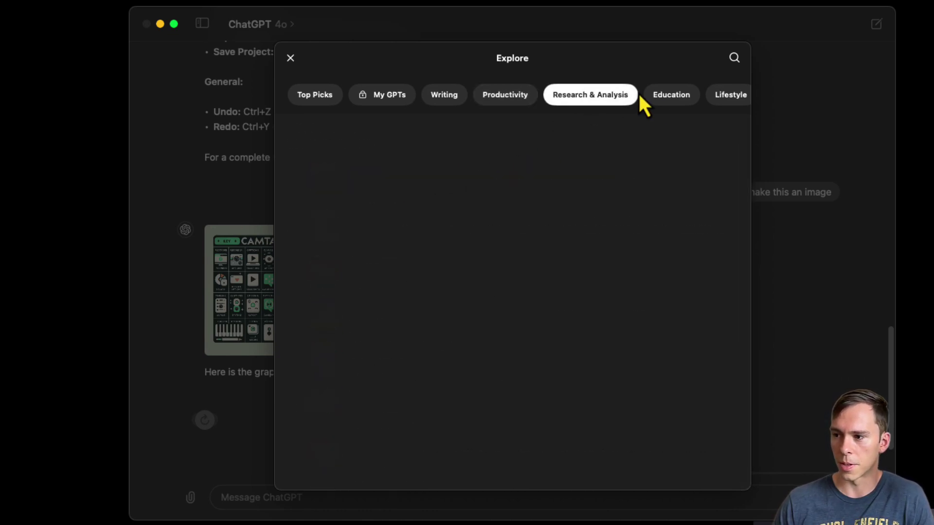
left_click(659, 100)
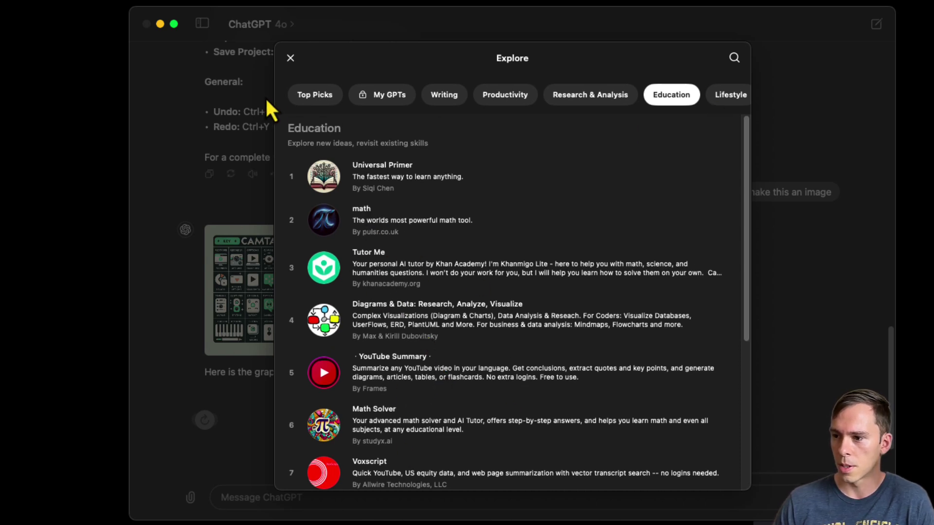
left_click(299, 95)
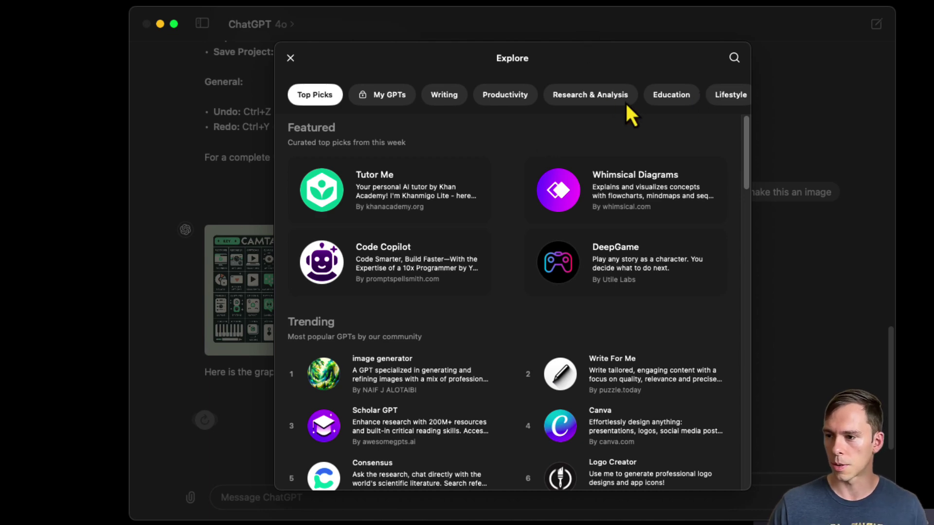
scroll(506, 272, "down", 3)
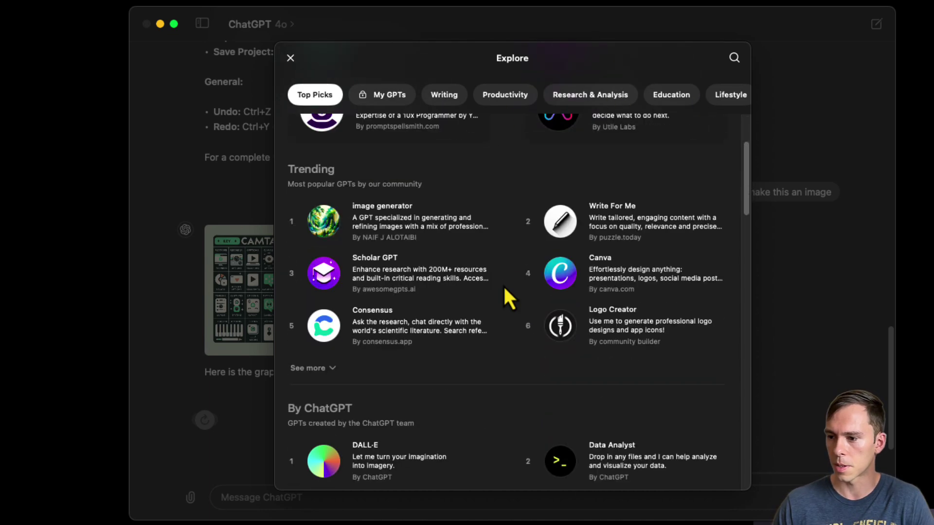
scroll(503, 285, "up", 3)
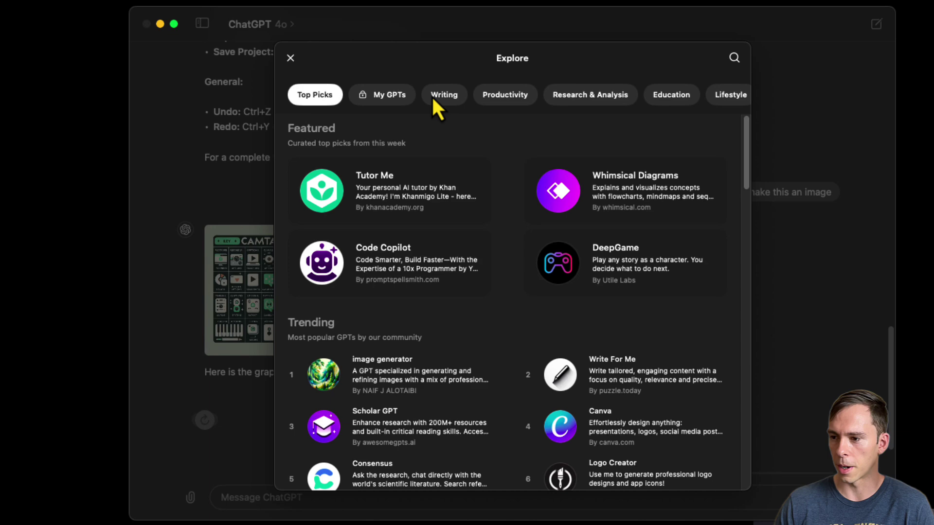
left_click(291, 58)
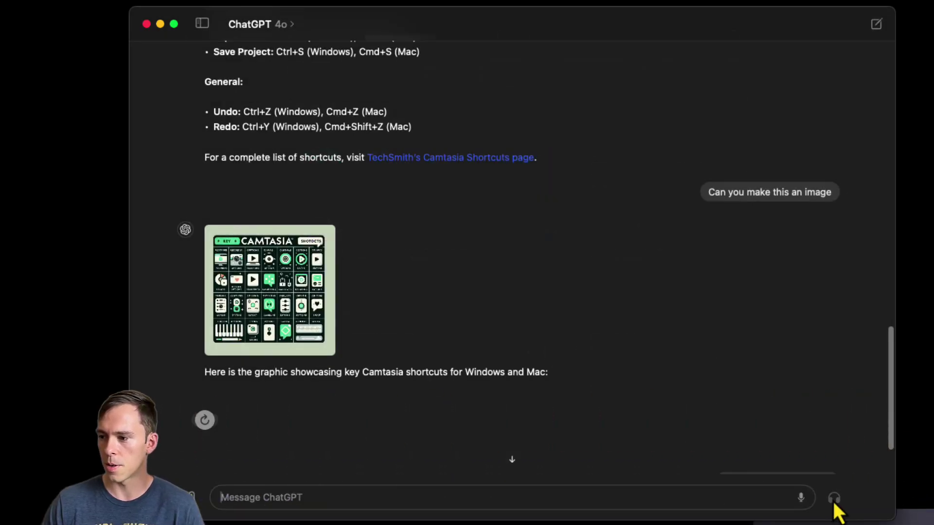
Step: Start a voice chat with the headphones button at the right end of the message bar
left_click(832, 499)
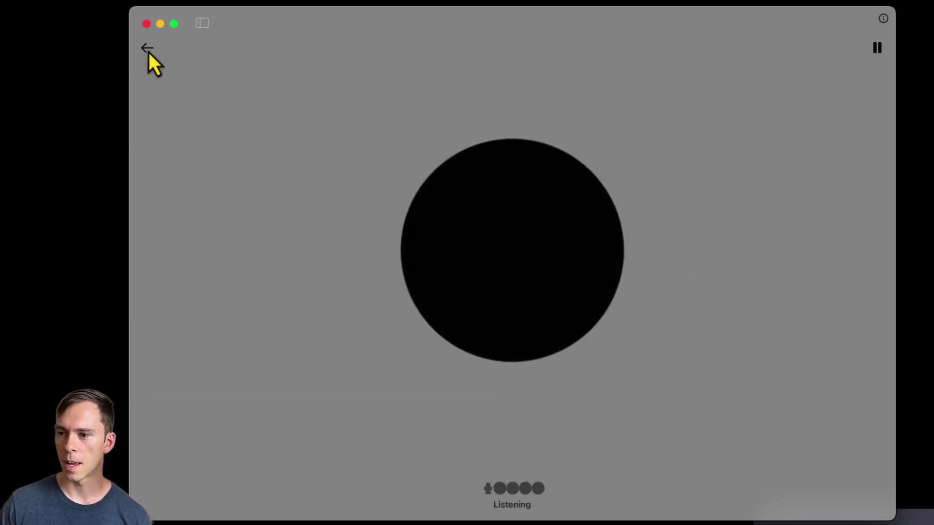
Step: End the voice chat to return to the conversation with its zoom-in hotkey transcript (Ctrl+= / Cmd+=)
left_click(148, 50)
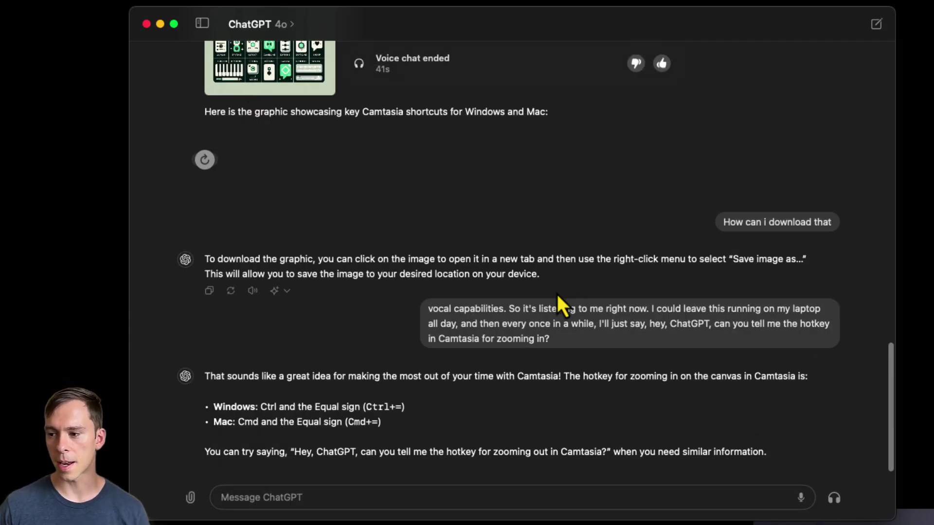